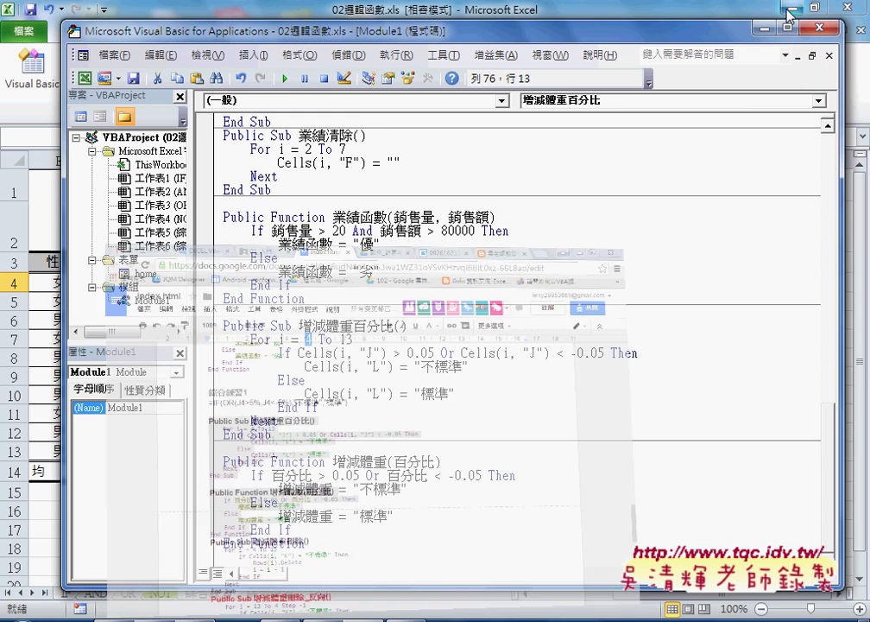
# Step: Review the macro's Or condition (column J below -0.05) and its column L output, with columns I–L in view
pyautogui.moveTo(486, 38); pyautogui.dragTo(687, 44)
pyautogui.moveTo(554, 343)
pyautogui.mouseDown()
pyautogui.moveTo(452, 345)
pyautogui.moveTo(638, 355)
pyautogui.mouseUp()
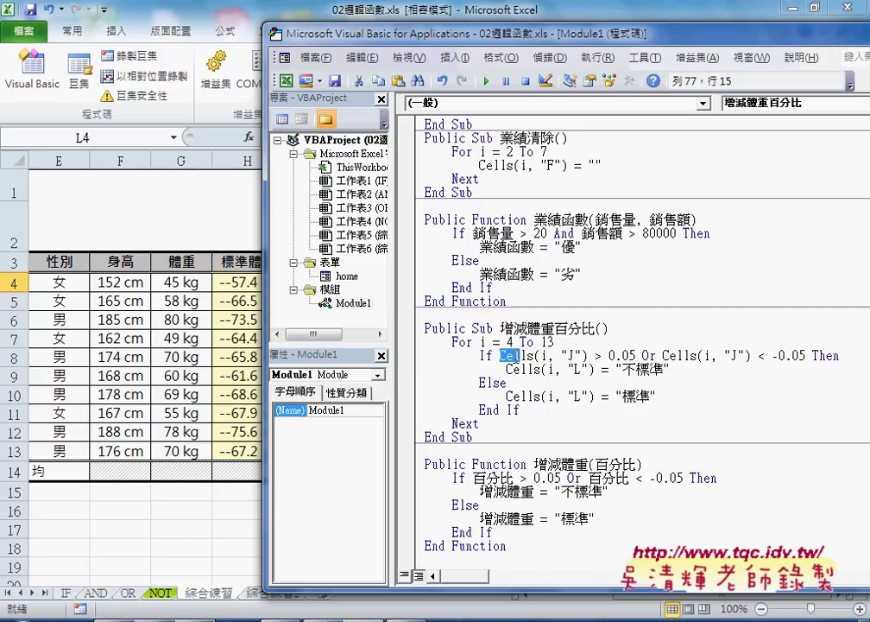
pyautogui.doubleClick(649, 355)
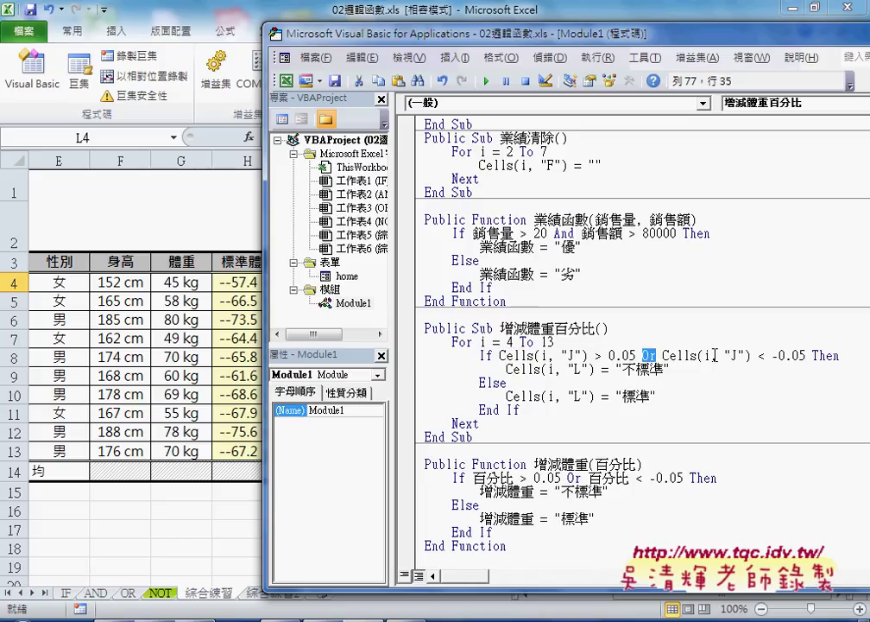
pyautogui.moveTo(806, 355); pyautogui.dragTo(663, 355)
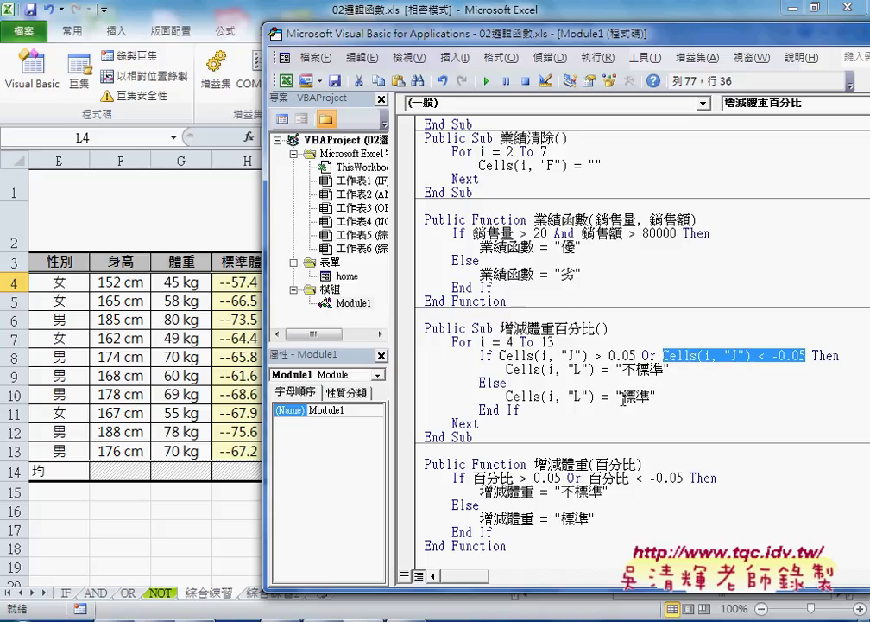
pyautogui.doubleClick(577, 368)
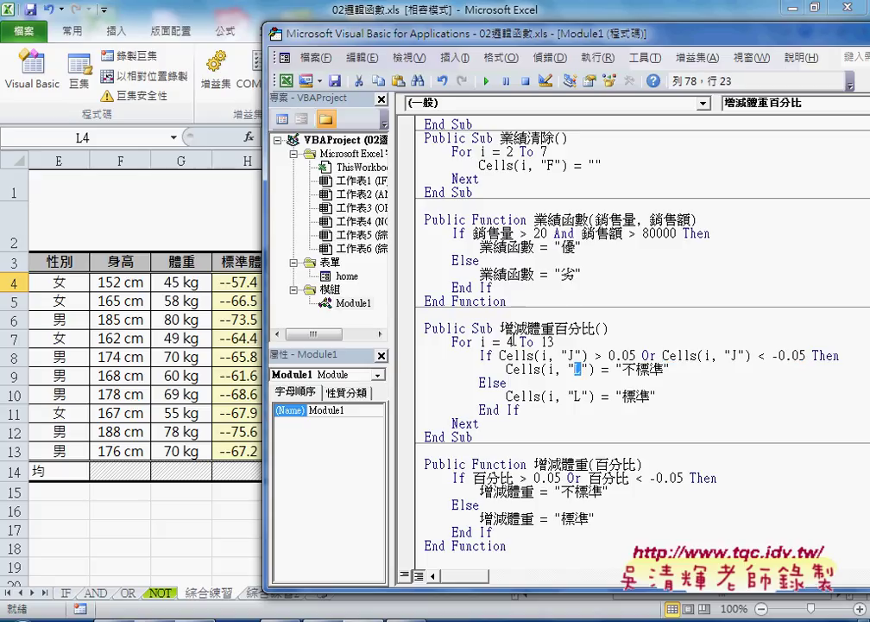
pyautogui.moveTo(264, 298); pyautogui.dragTo(652, 299)
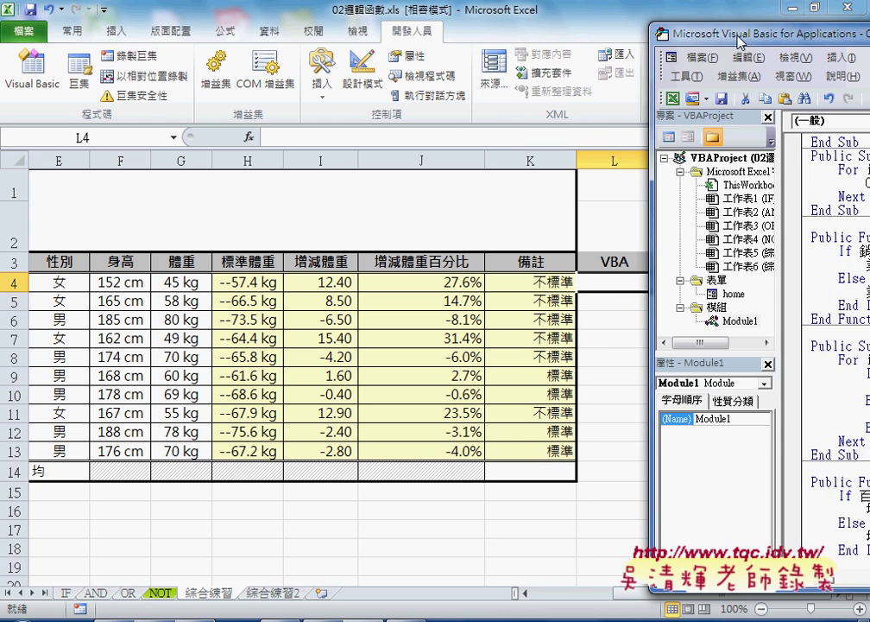
# Step: Run the 增減體重百分比 macro with F5 and check that L4:L13 shows 標準/不標準
pyautogui.moveTo(740, 42); pyautogui.dragTo(546, 41)
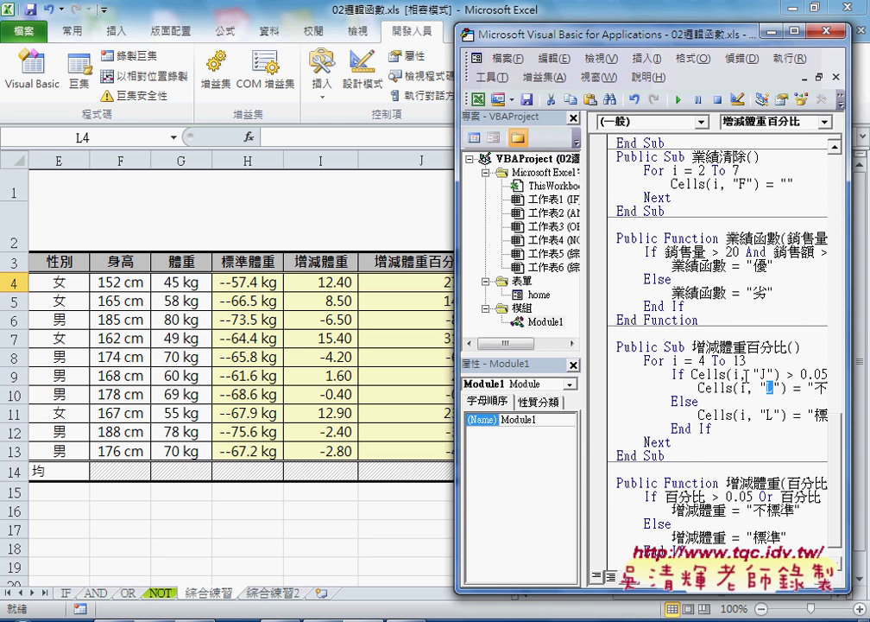
pyautogui.press('F5')
pyautogui.moveTo(499, 38); pyautogui.dragTo(802, 43)
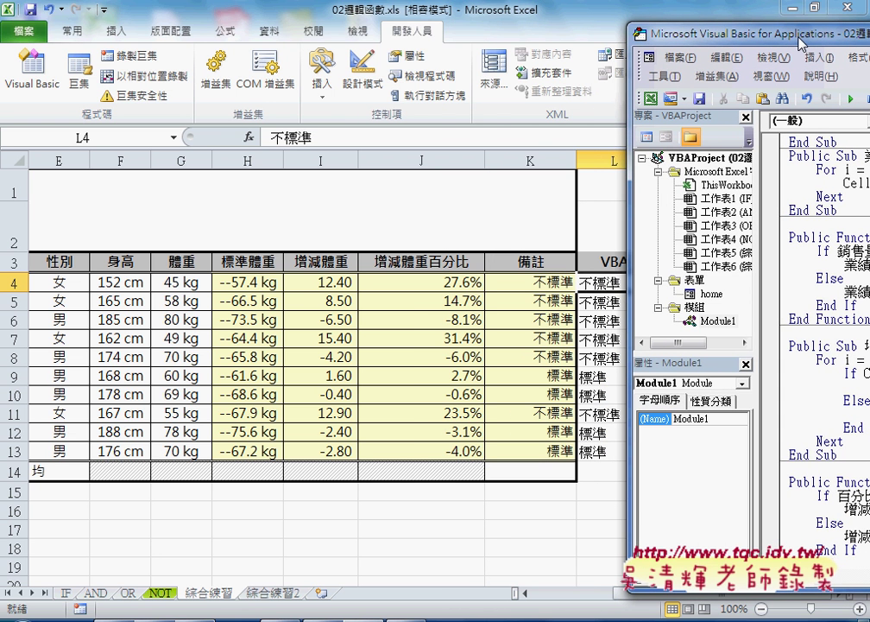
pyautogui.moveTo(801, 41); pyautogui.dragTo(401, 33)
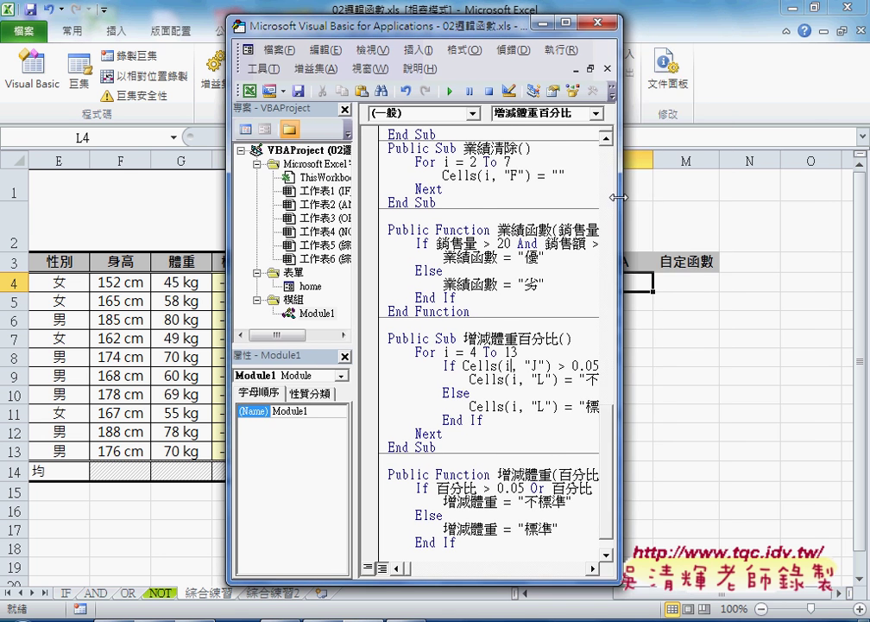
# Step: Inspect the 增減體重 function header and its 百分比 parameter, then go back to the worksheet
pyautogui.moveTo(620, 259); pyautogui.dragTo(803, 259)
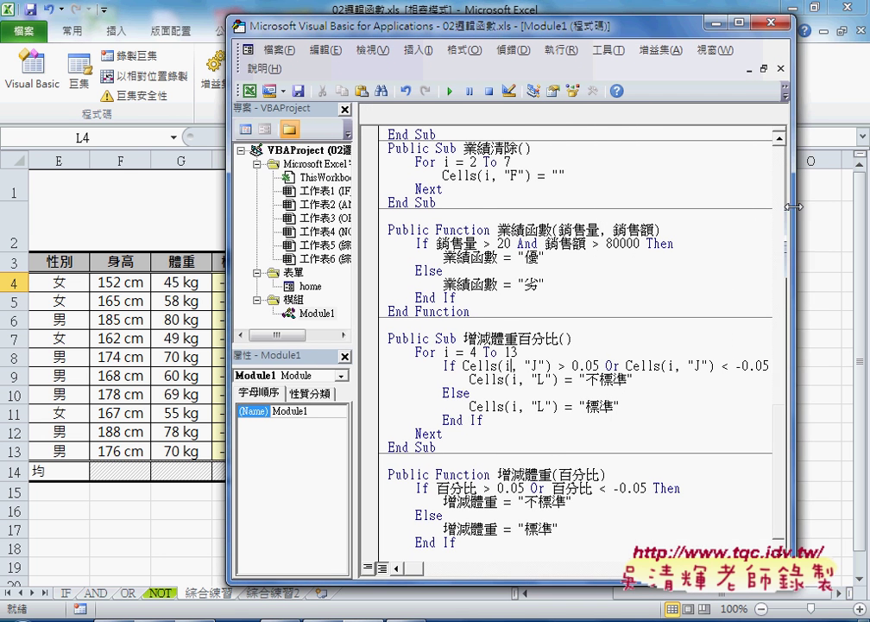
pyautogui.scroll(-1, 686, 397)
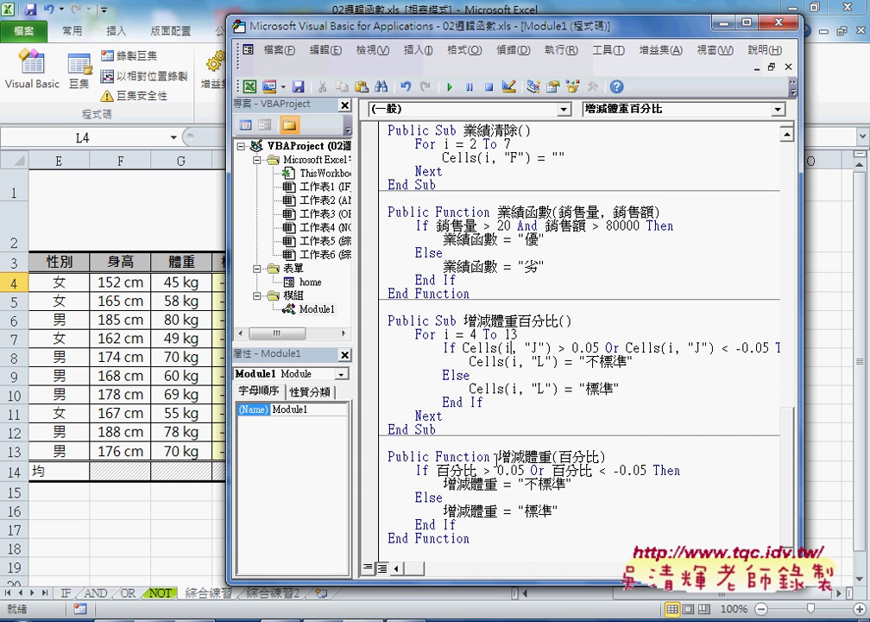
pyautogui.moveTo(498, 457); pyautogui.dragTo(552, 457)
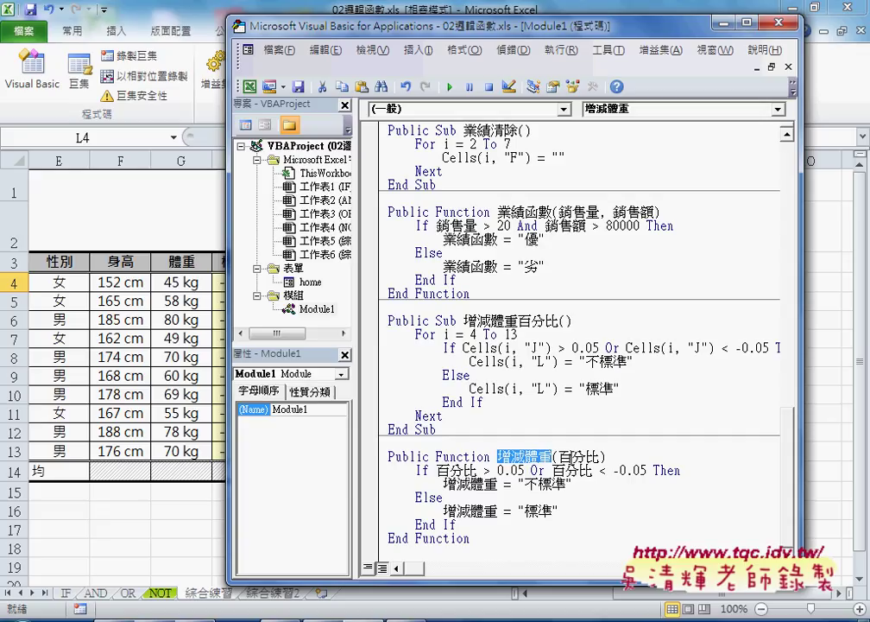
pyautogui.moveTo(558, 456); pyautogui.dragTo(600, 457)
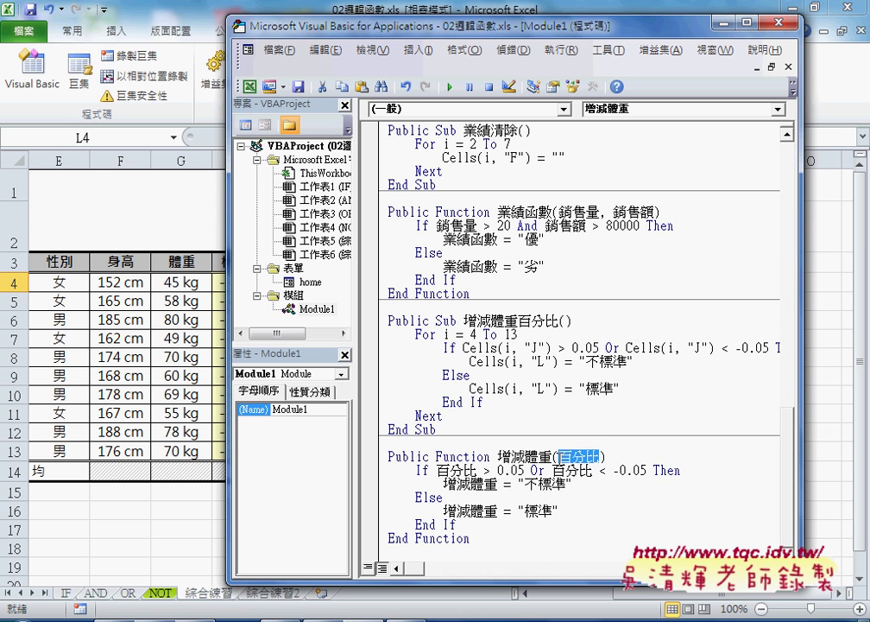
pyautogui.click(811, 451)
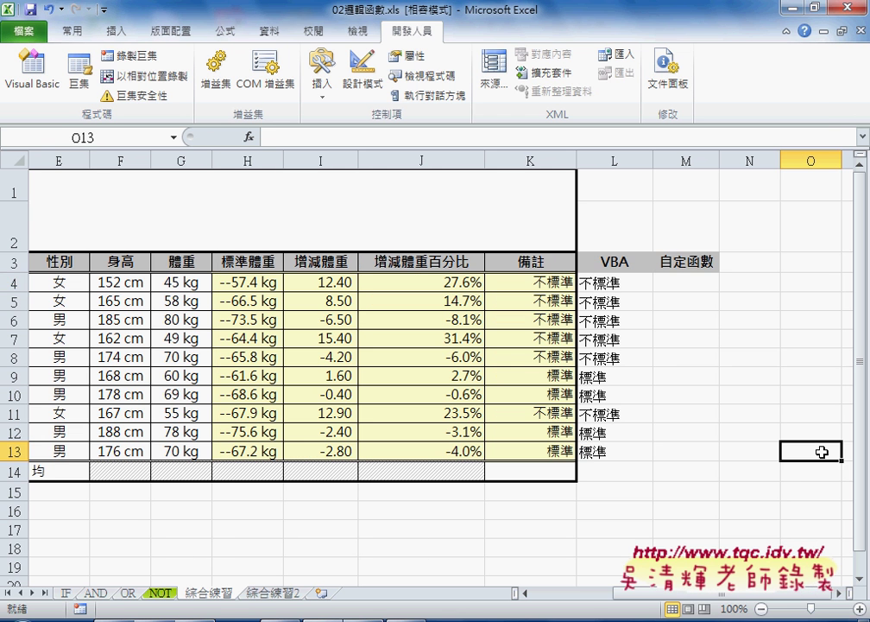
# Step: Enter the user-defined function =增減體重(J4) in cell M4
pyautogui.click(687, 282)
pyautogui.click(250, 136)
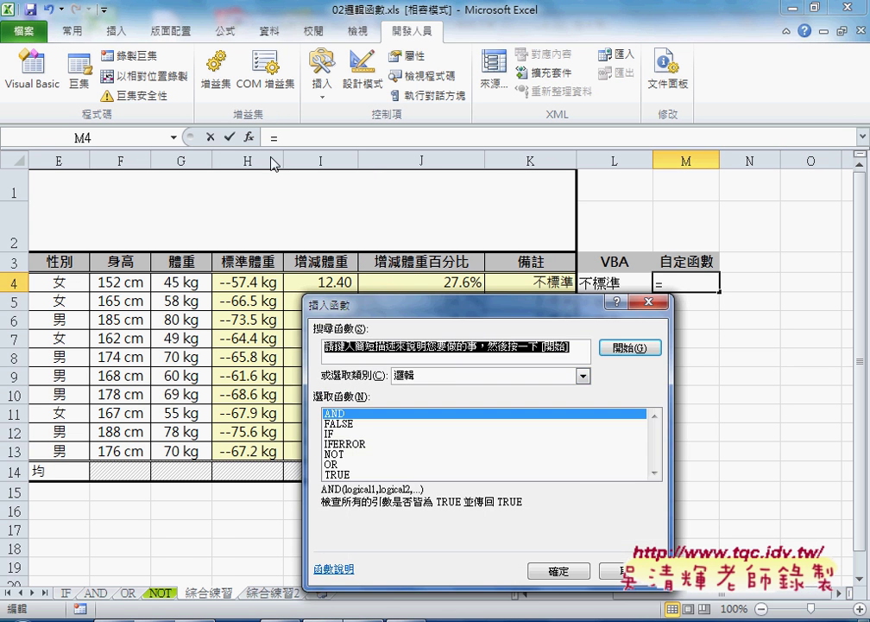
pyautogui.click(447, 377)
pyautogui.click(449, 488)
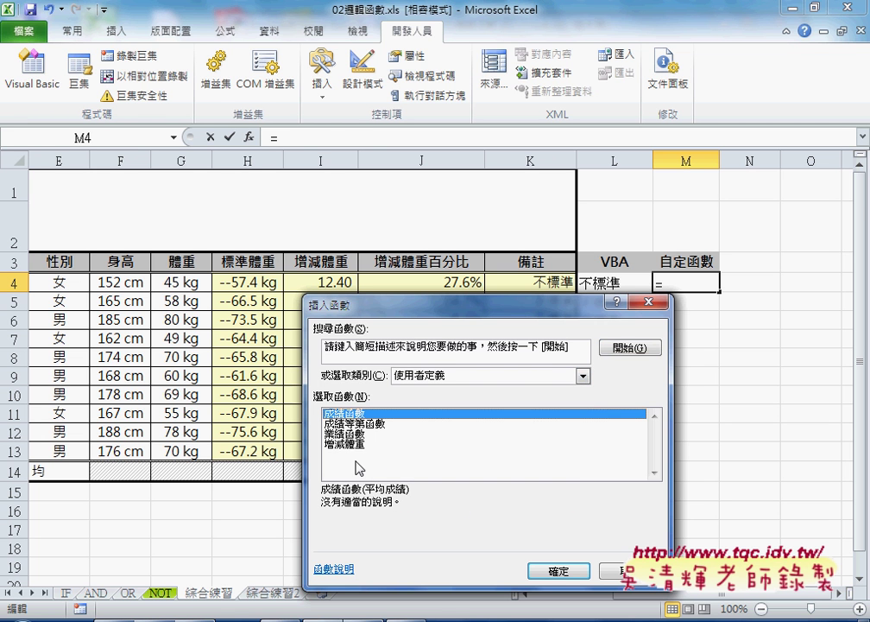
pyautogui.click(332, 444)
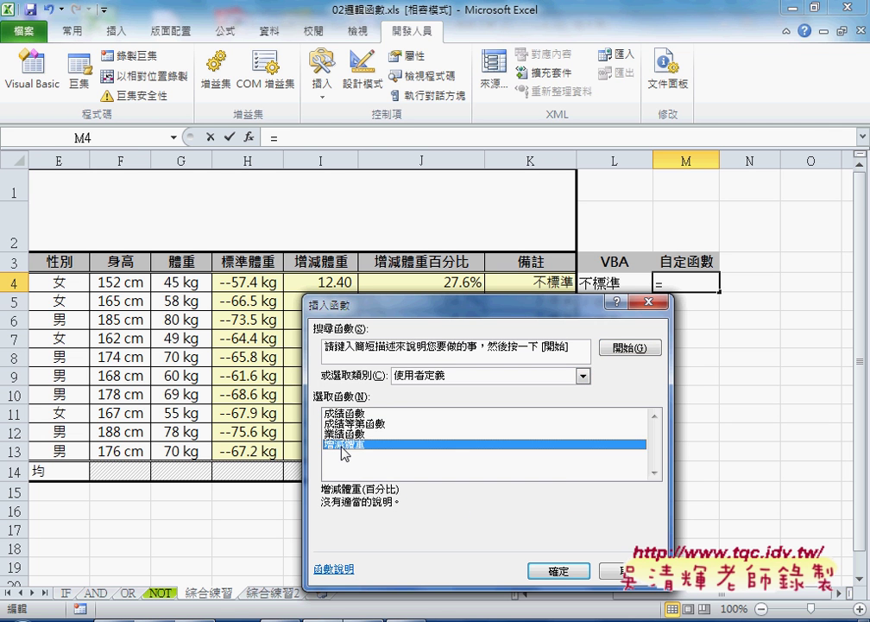
pyautogui.click(557, 571)
pyautogui.click(446, 281)
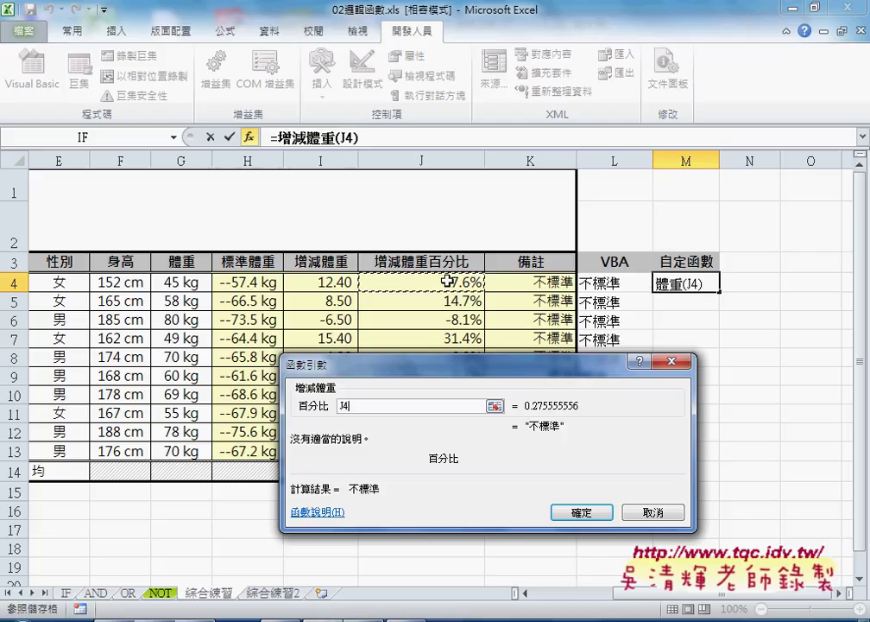
pyautogui.click(582, 512)
# Step: Fill the M4 formula down to M13 and bring the VBA editor back up
pyautogui.moveTo(718, 291); pyautogui.dragTo(726, 458)
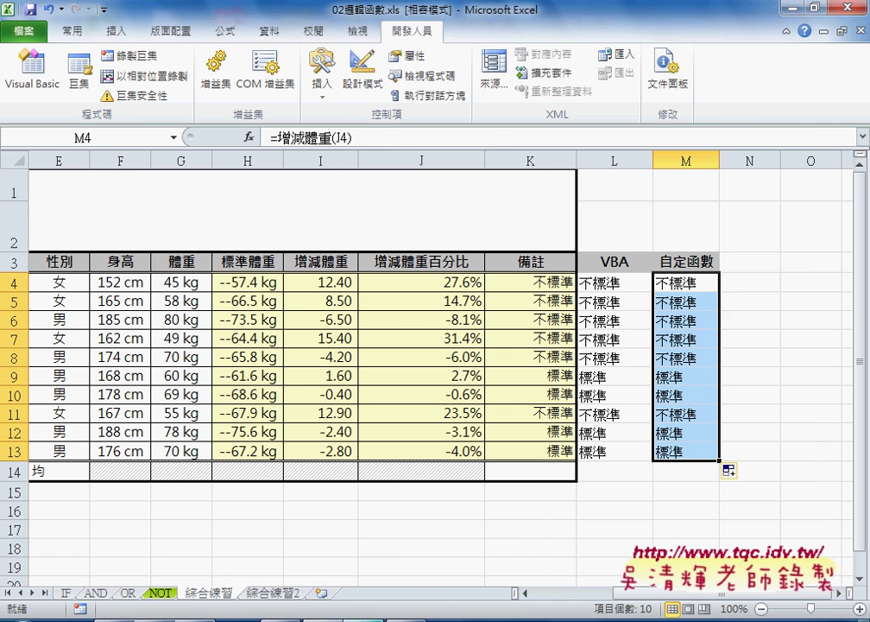
pyautogui.moveTo(342, 618)
pyautogui.click(434, 535)
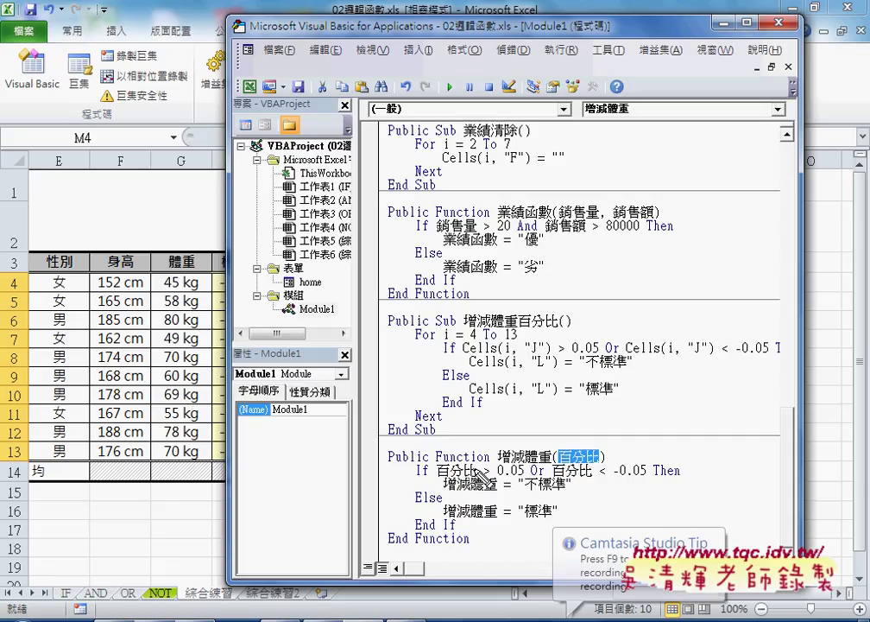
pyautogui.moveTo(436, 461)
pyautogui.mouseDown()
pyautogui.moveTo(480, 480)
pyautogui.moveTo(648, 474)
pyautogui.mouseUp()
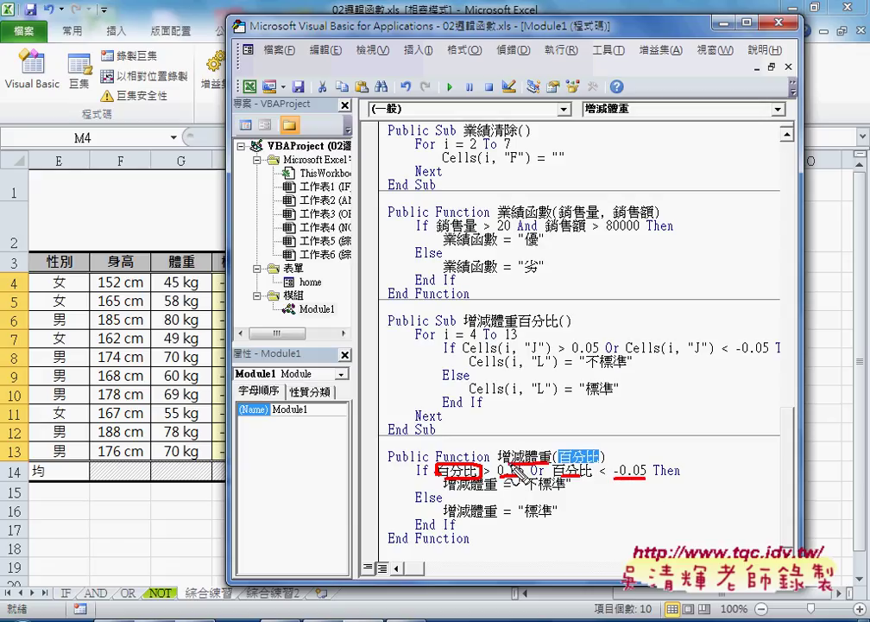
pyautogui.moveTo(544, 445); pyautogui.dragTo(555, 456)
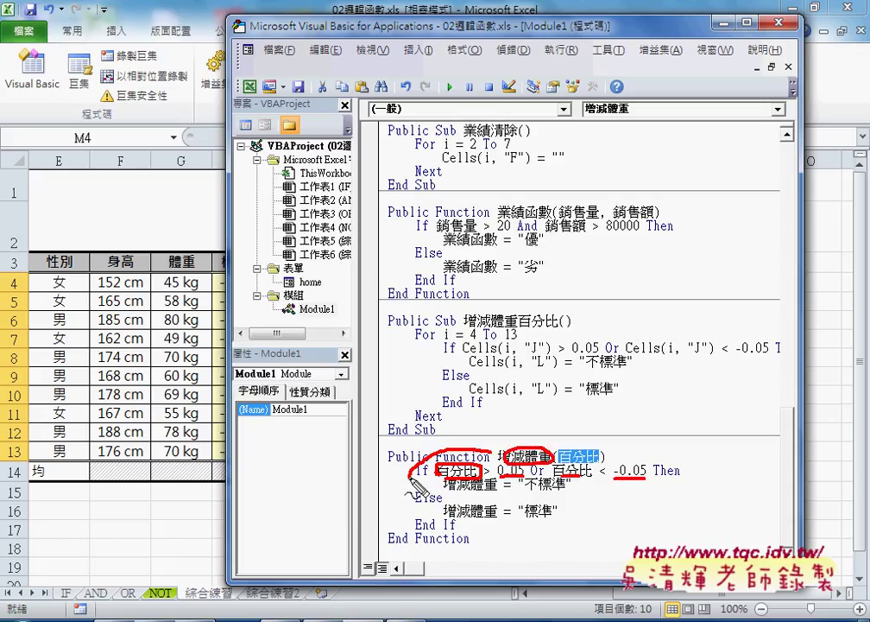
pyautogui.moveTo(449, 460)
pyautogui.mouseDown()
pyautogui.moveTo(452, 496)
pyautogui.moveTo(496, 489)
pyautogui.mouseUp()
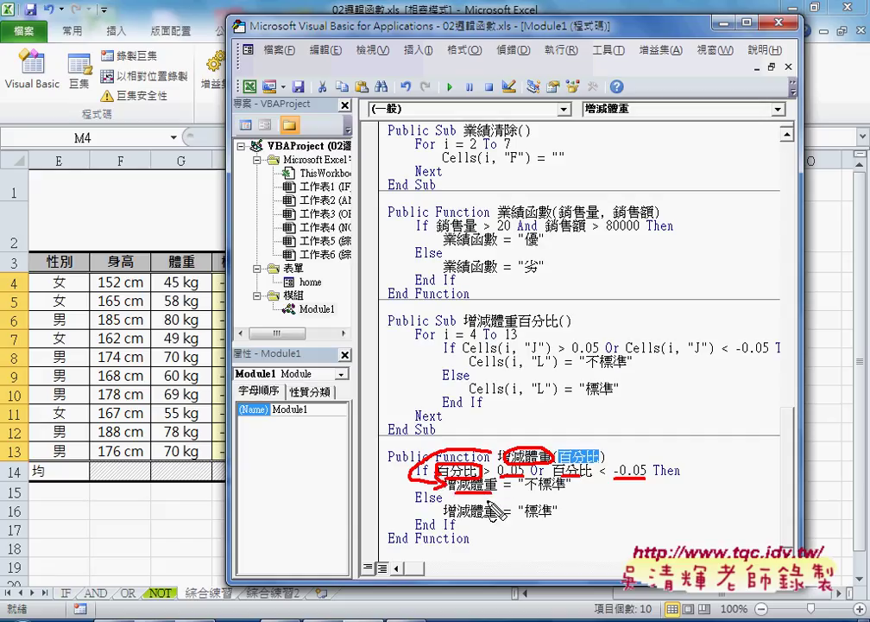
pyautogui.moveTo(443, 518); pyautogui.dragTo(551, 518)
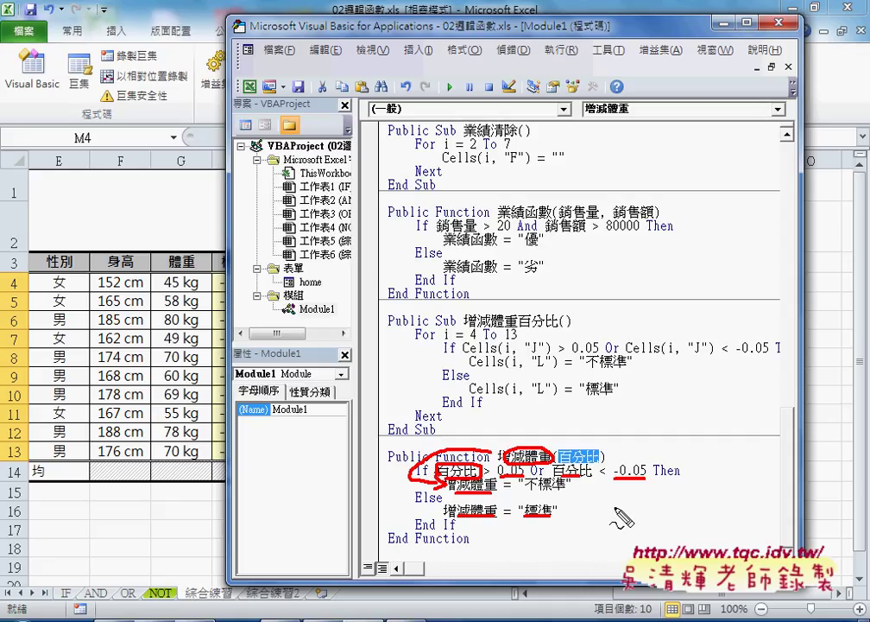
pyautogui.press('Escape')
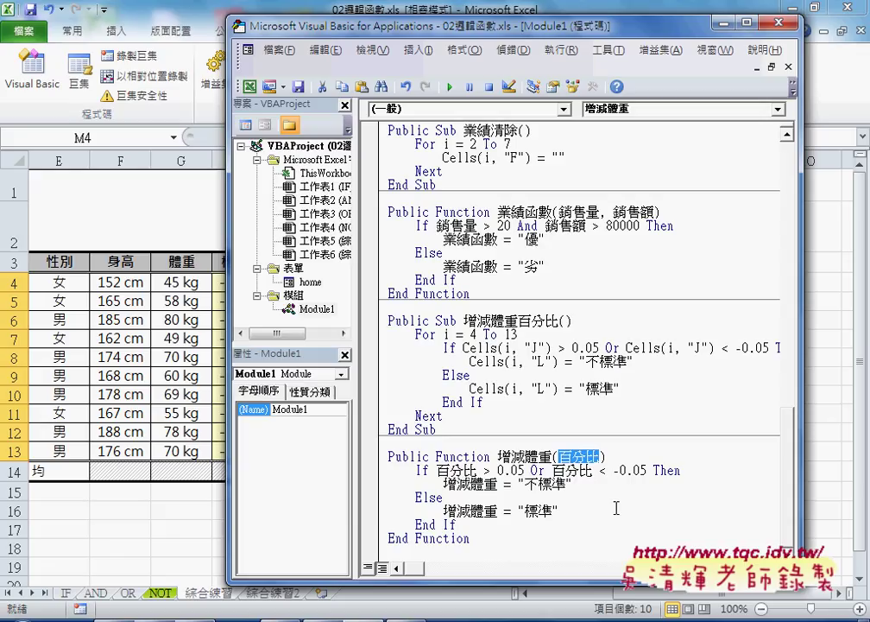
# Step: Close the VBA editor, select N13, and scroll left until column D is visible
pyautogui.click(782, 28)
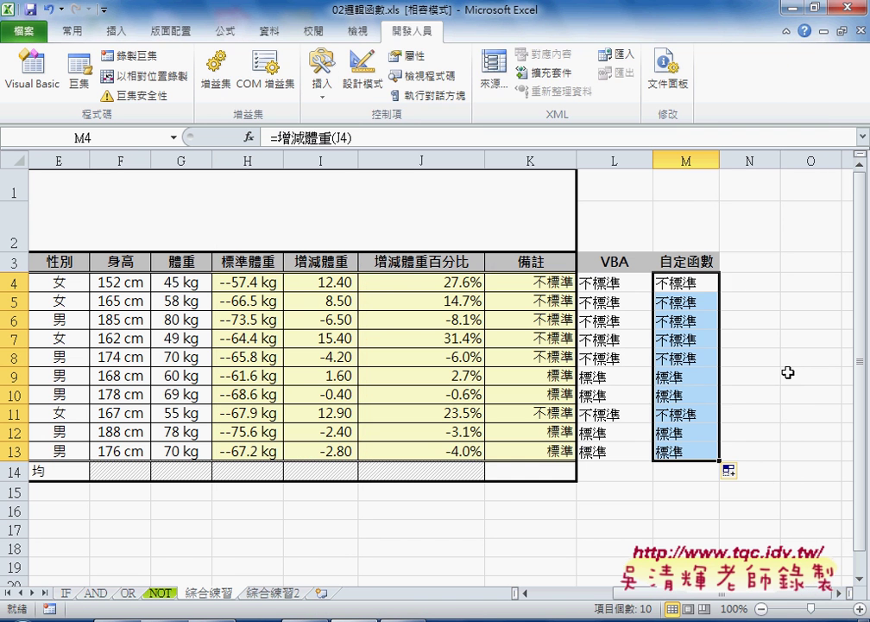
pyautogui.click(770, 447)
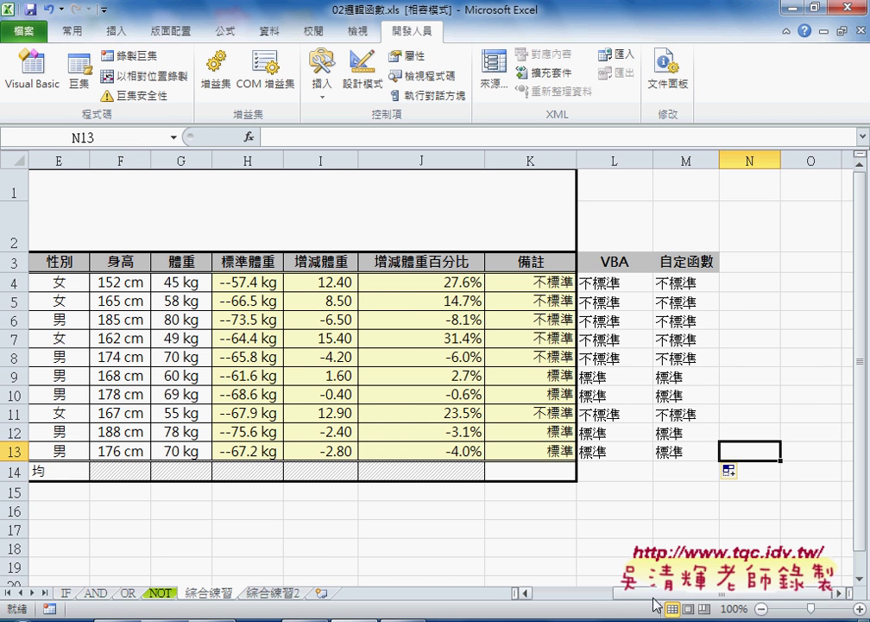
pyautogui.hscroll(-1, 635, 599)
pyautogui.moveTo(634, 598)
pyautogui.mouseDown()
pyautogui.moveTo(540, 595)
pyautogui.moveTo(639, 602)
pyautogui.mouseUp()
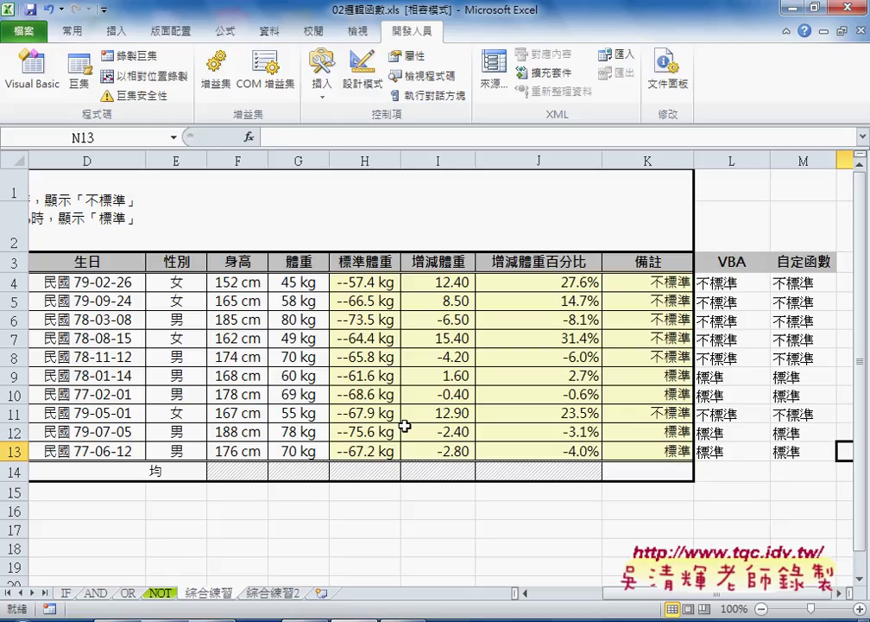
pyautogui.click(681, 393)
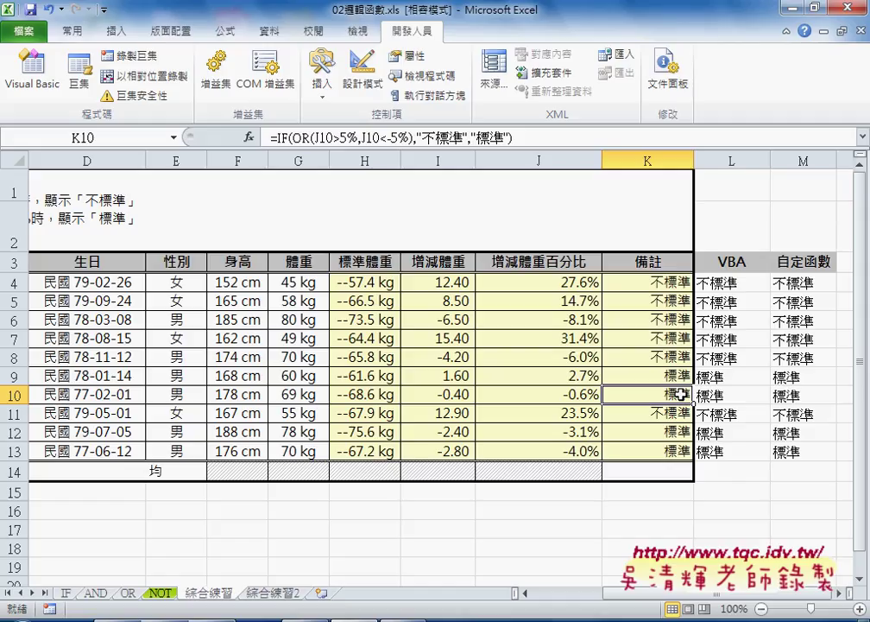
pyautogui.click(681, 357)
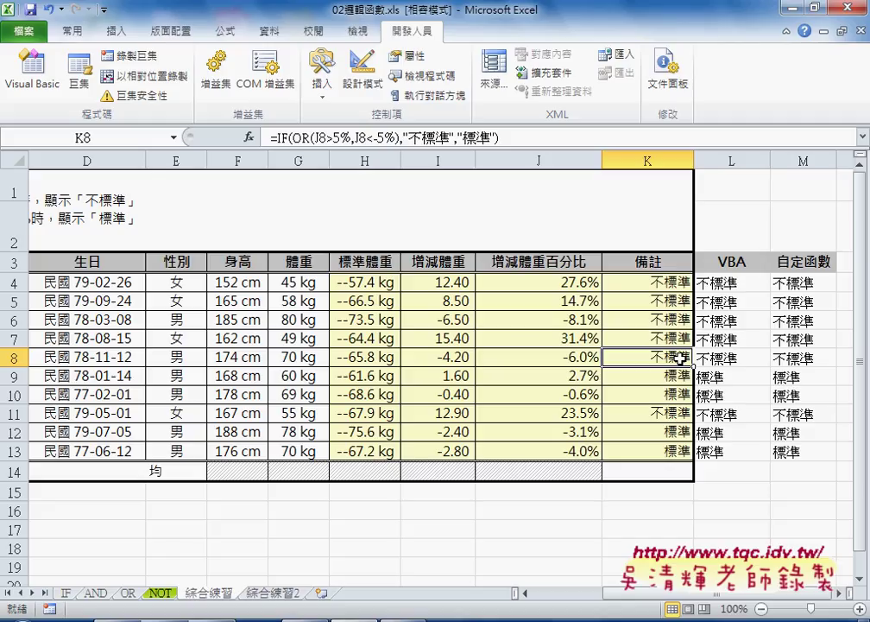
# Step: Select rows 12–13 and, with Ctrl, rows 9–10, then open their right-click menu
pyautogui.moveTo(14, 432); pyautogui.dragTo(12, 444)
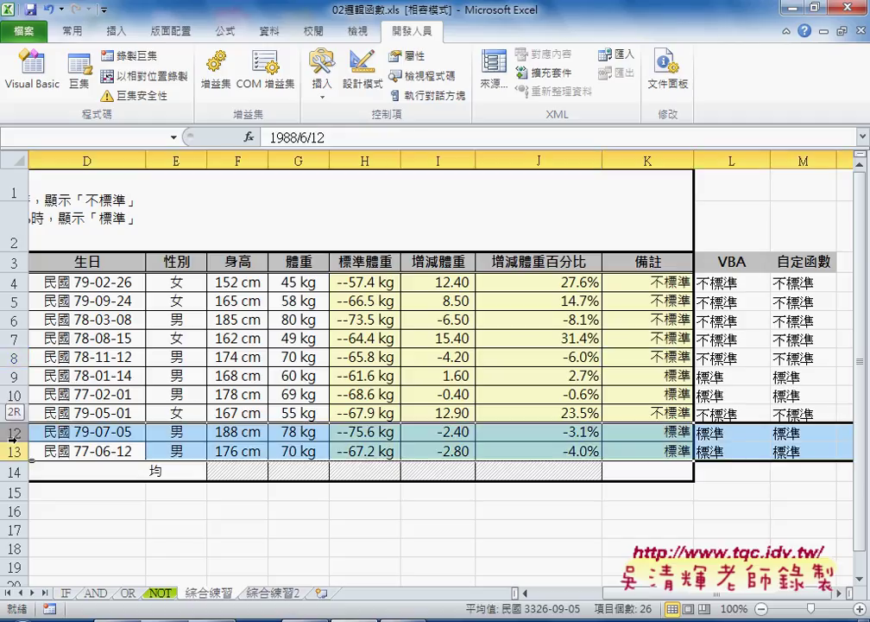
pyautogui.moveTo(14, 393); pyautogui.dragTo(14, 376)
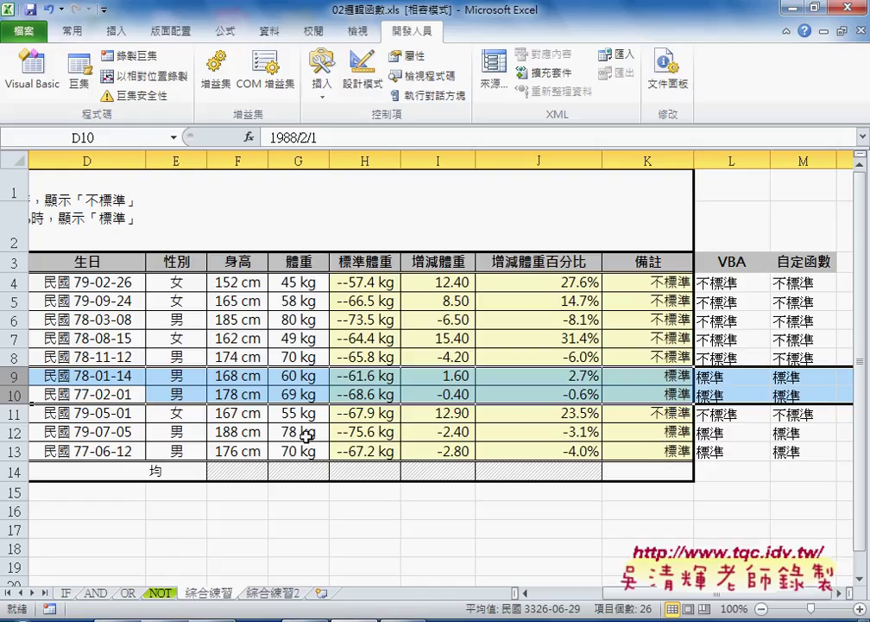
pyautogui.click(16, 451)
pyautogui.moveTo(15, 450); pyautogui.dragTo(16, 432)
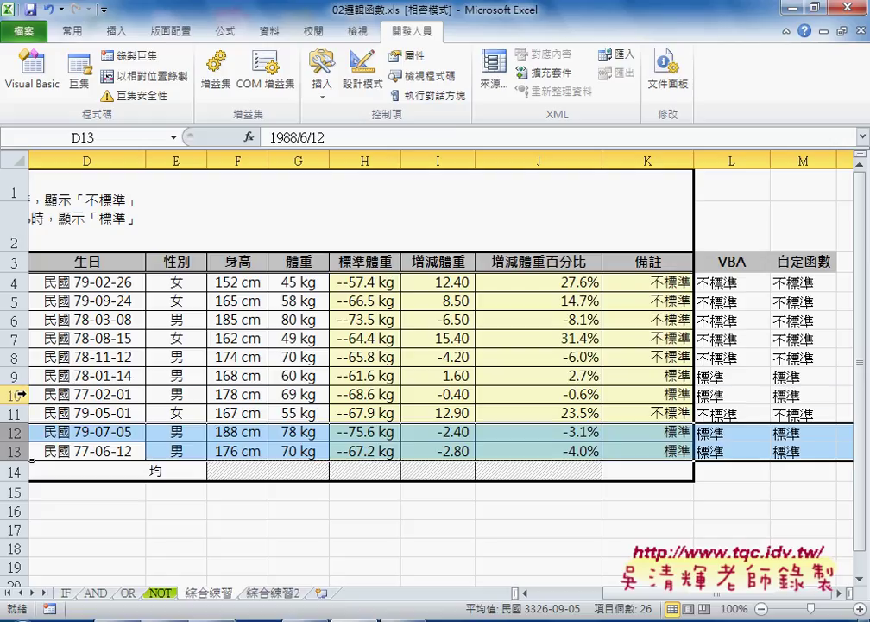
pyautogui.moveTo(15, 394); pyautogui.dragTo(16, 376)
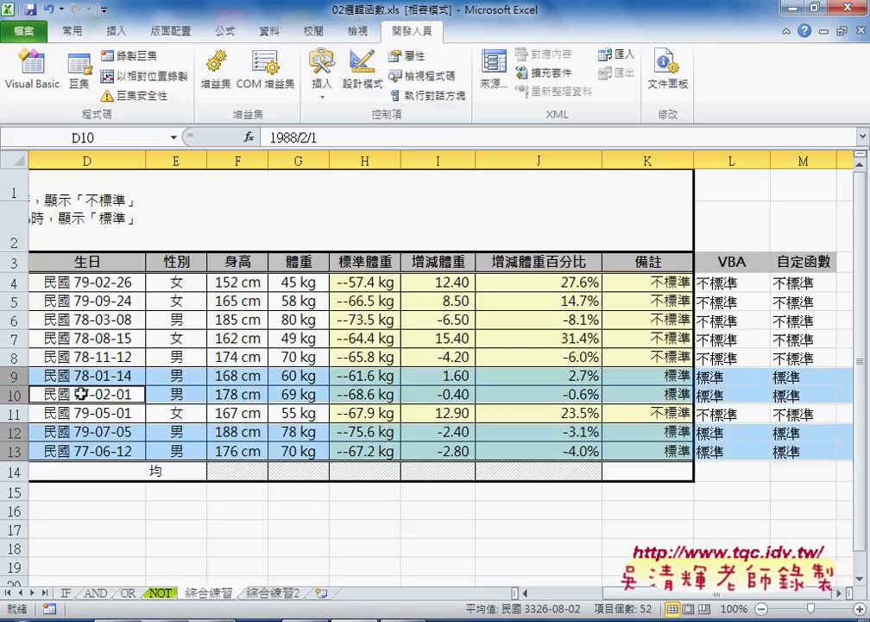
pyautogui.rightClick(242, 395)
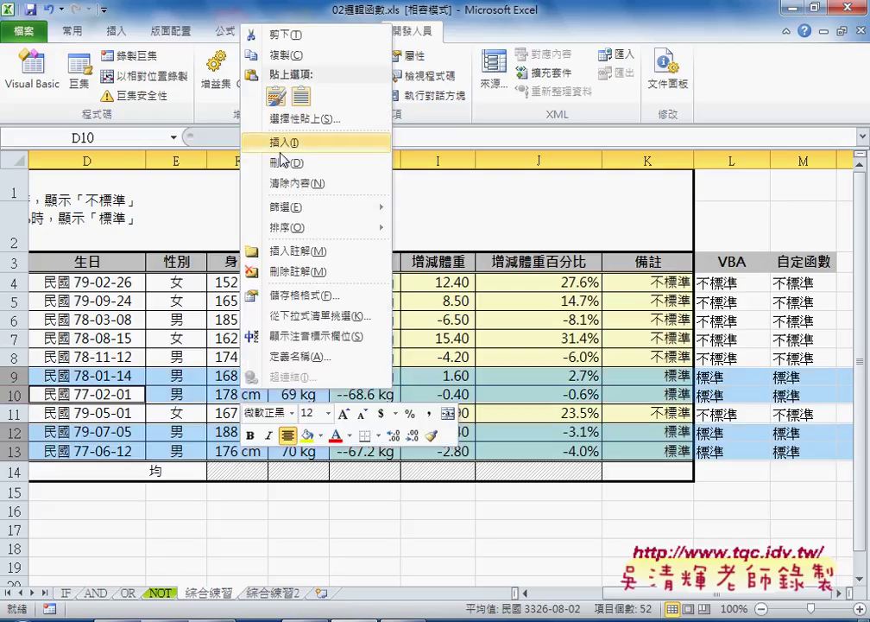